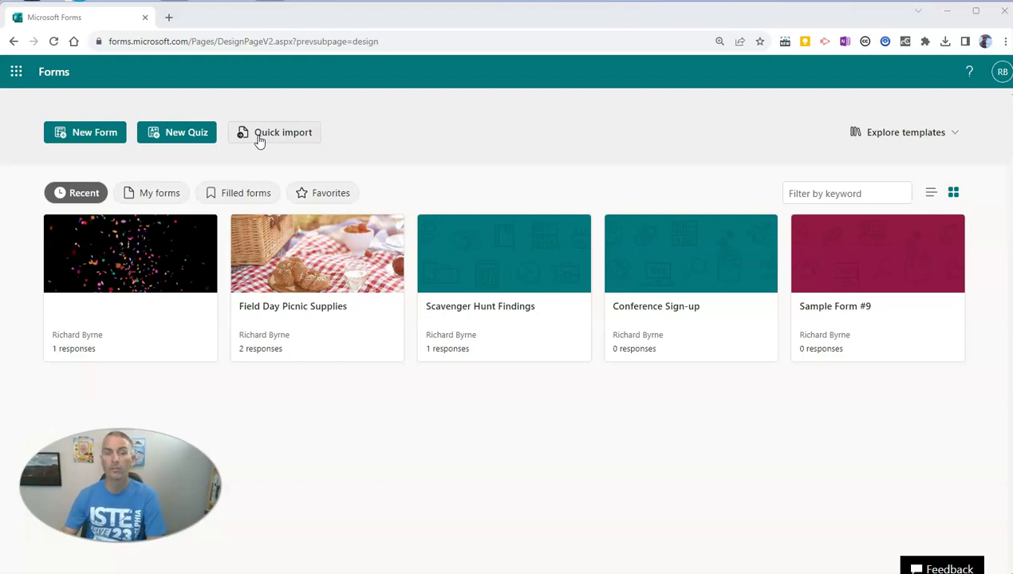
Import the US History Sample Quiz Word file as a graded quiz
{"action": "left_click", "coordinate": [259, 134]}
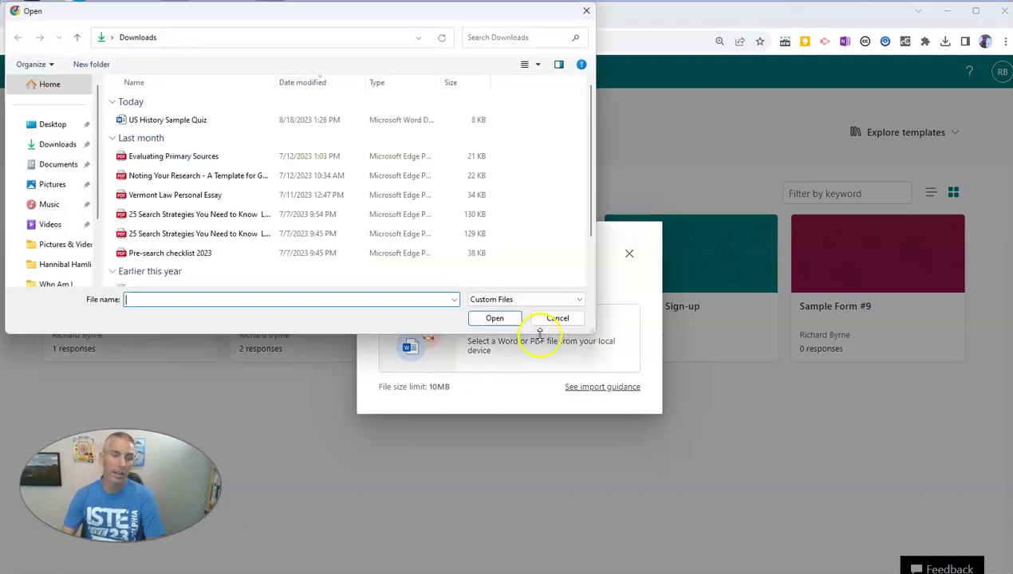
{"action": "left_click", "coordinate": [182, 121]}
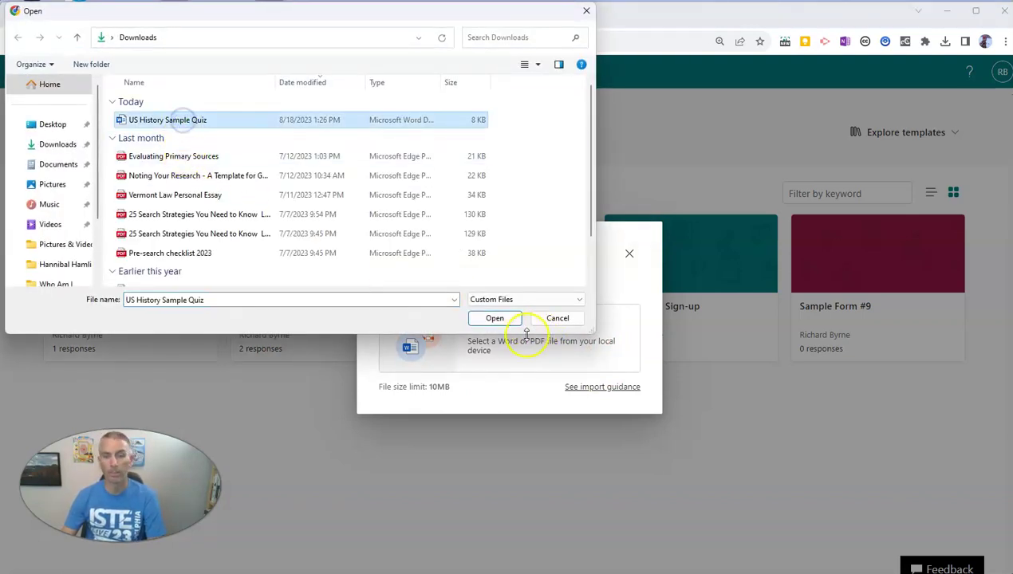
{"action": "left_click", "coordinate": [496, 320]}
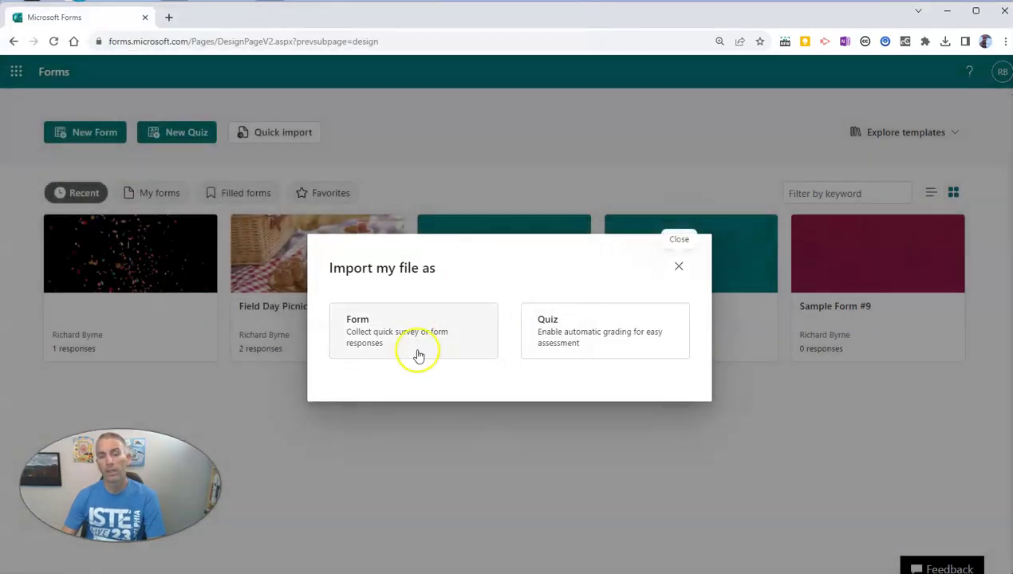
{"action": "left_click", "coordinate": [570, 350]}
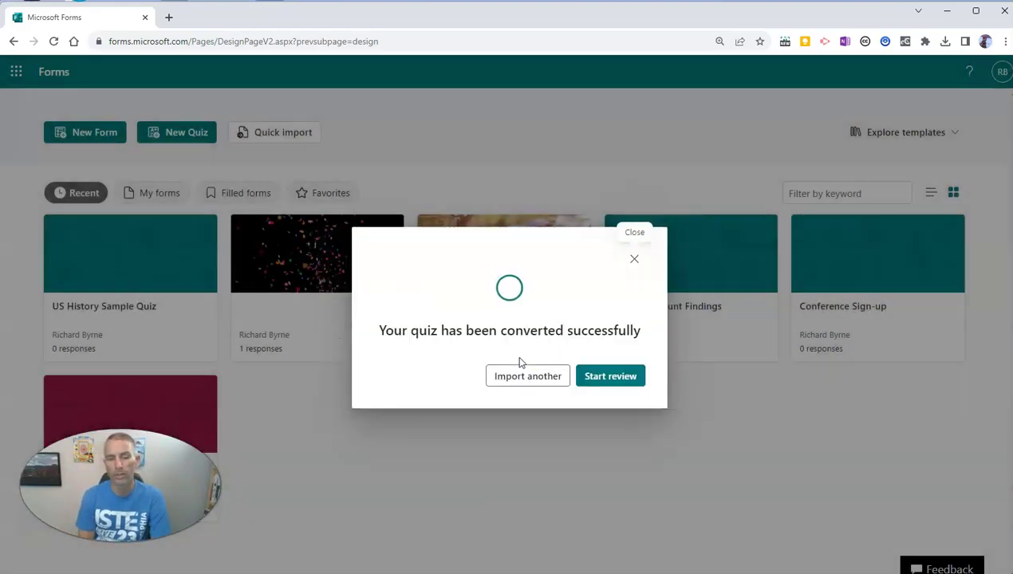
Review the converted quiz, end question 1 with 'industry.', and close the quiz tab
{"action": "left_click", "coordinate": [610, 376]}
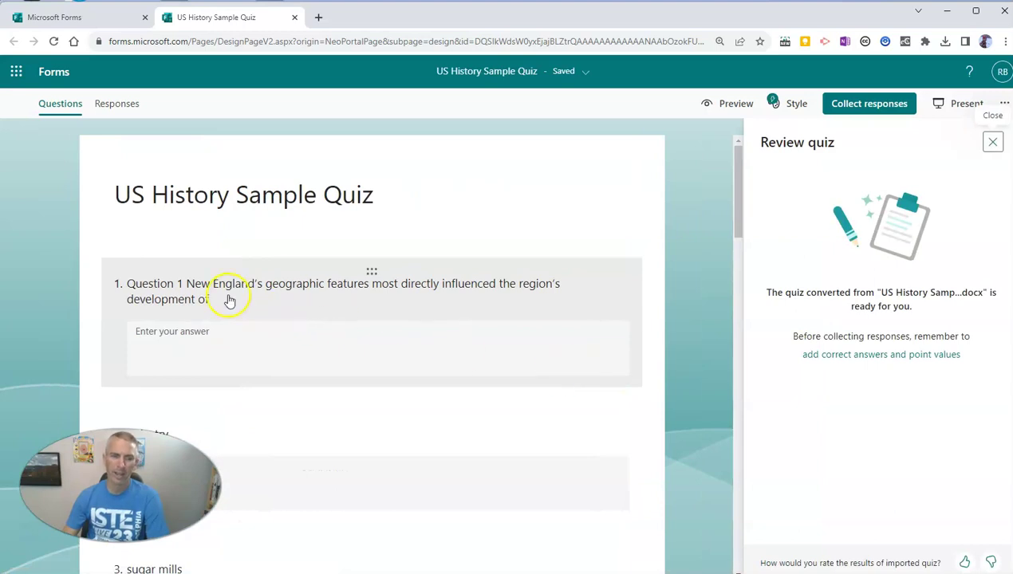
{"action": "left_click", "coordinate": [228, 302]}
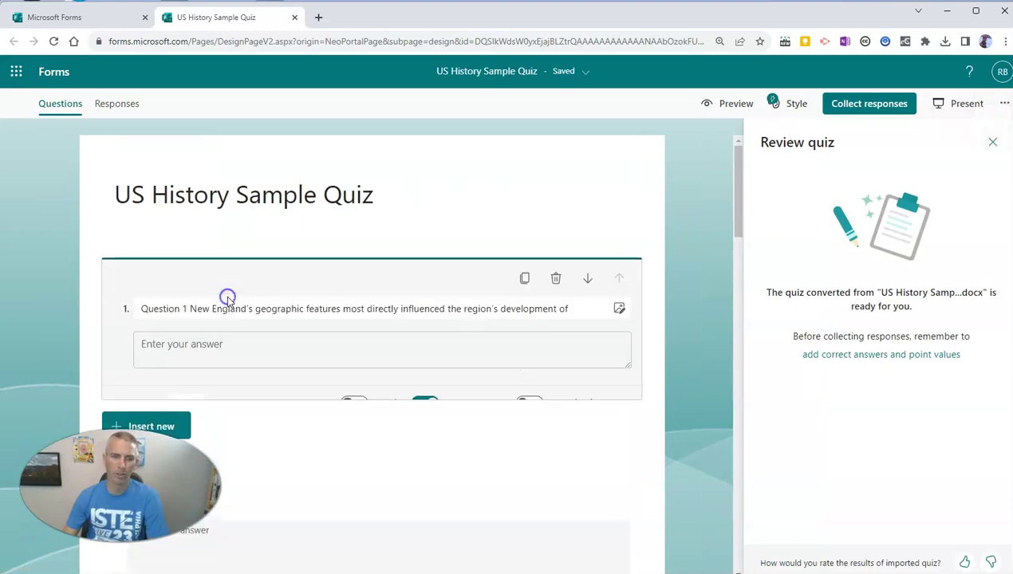
{"action": "triple_click", "coordinate": [578, 308]}
{"action": "left_click", "coordinate": [579, 309]}
{"action": "type", "text": "industry."}
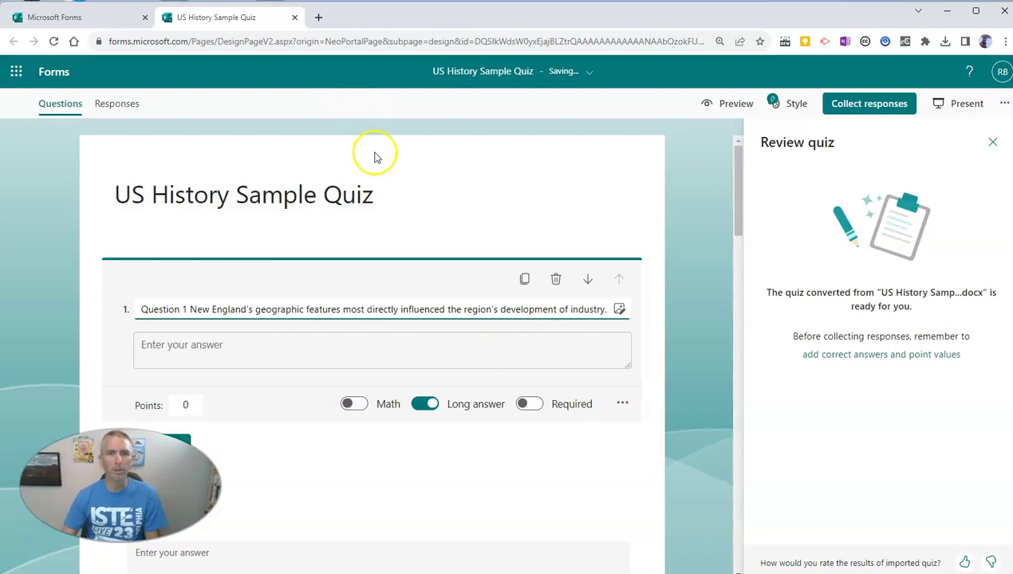
{"action": "left_click", "coordinate": [293, 17]}
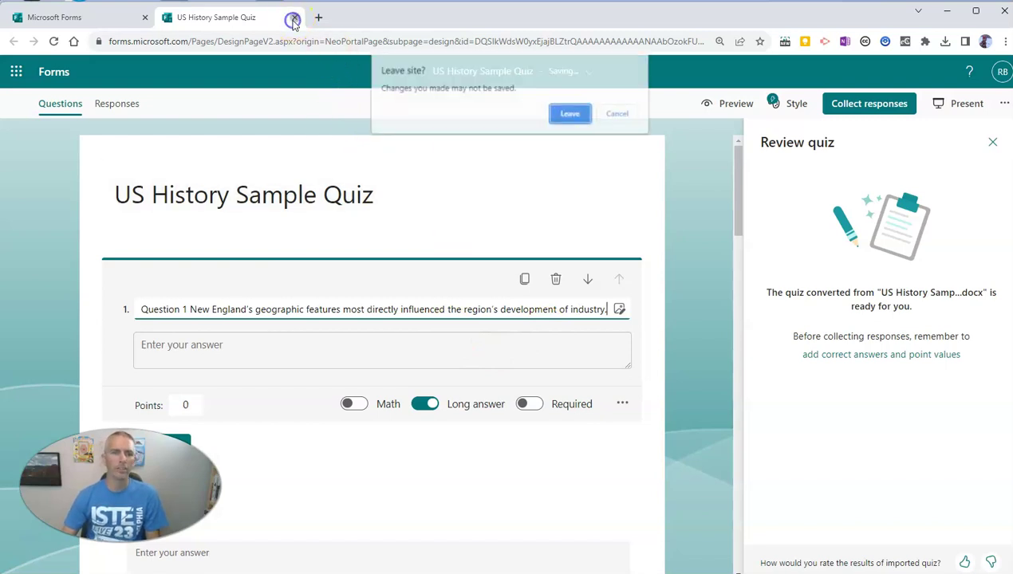
Leave the US History quiz and open the Fun Trivia Quiz from the home page
{"action": "left_click", "coordinate": [573, 115]}
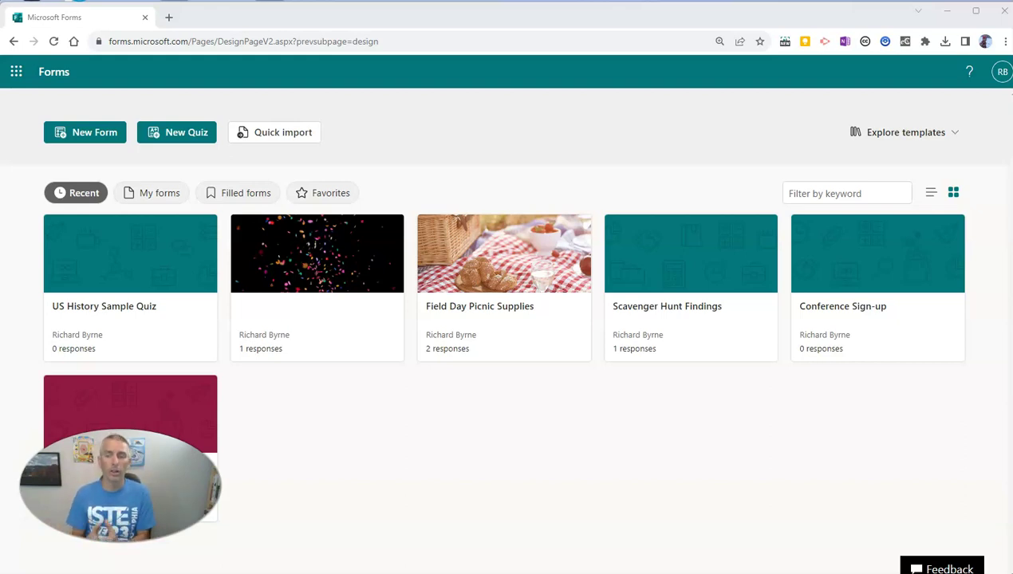
{"action": "left_click", "coordinate": [344, 298]}
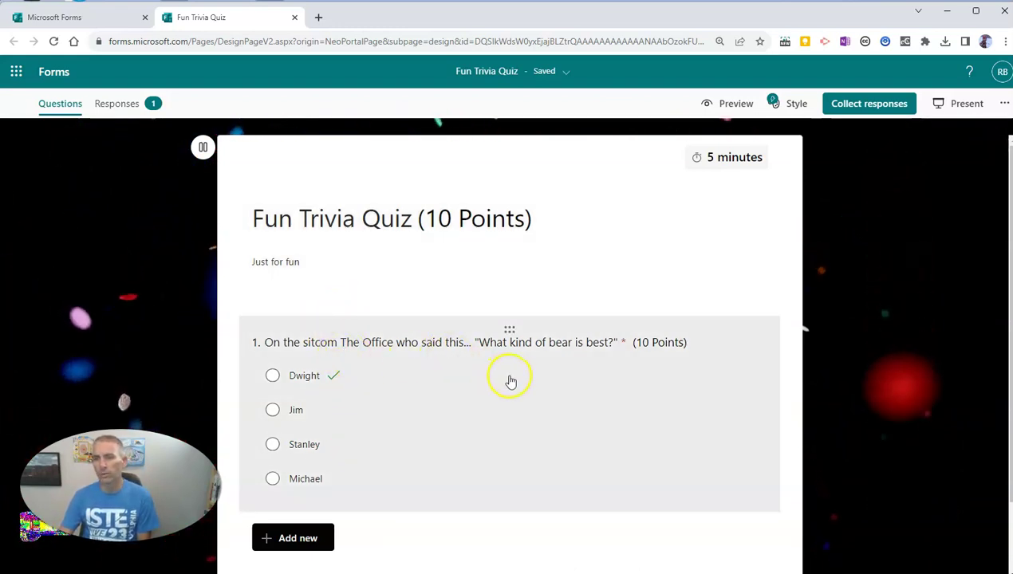
{"action": "left_click", "coordinate": [954, 105]}
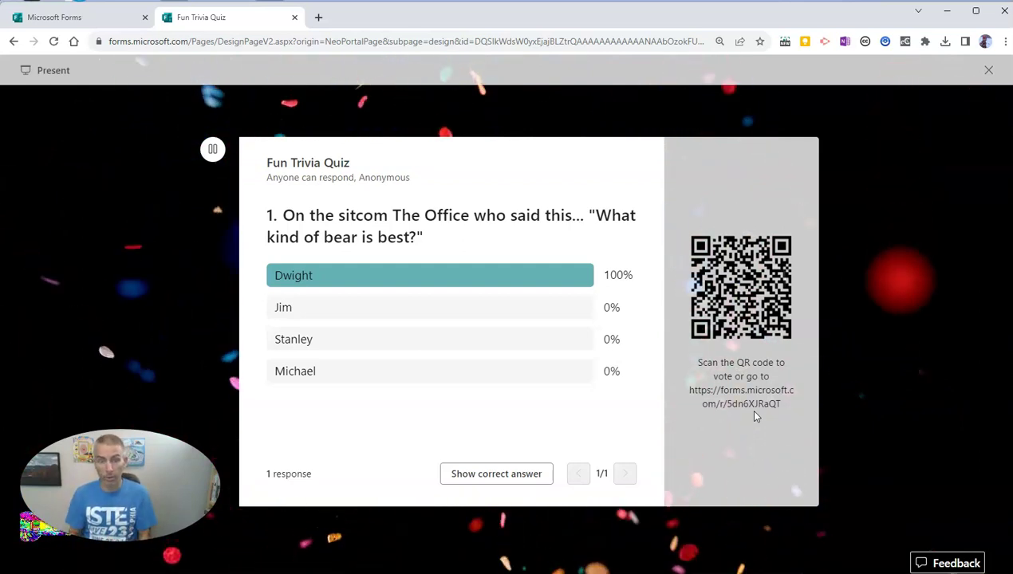
{"action": "left_click", "coordinate": [491, 475]}
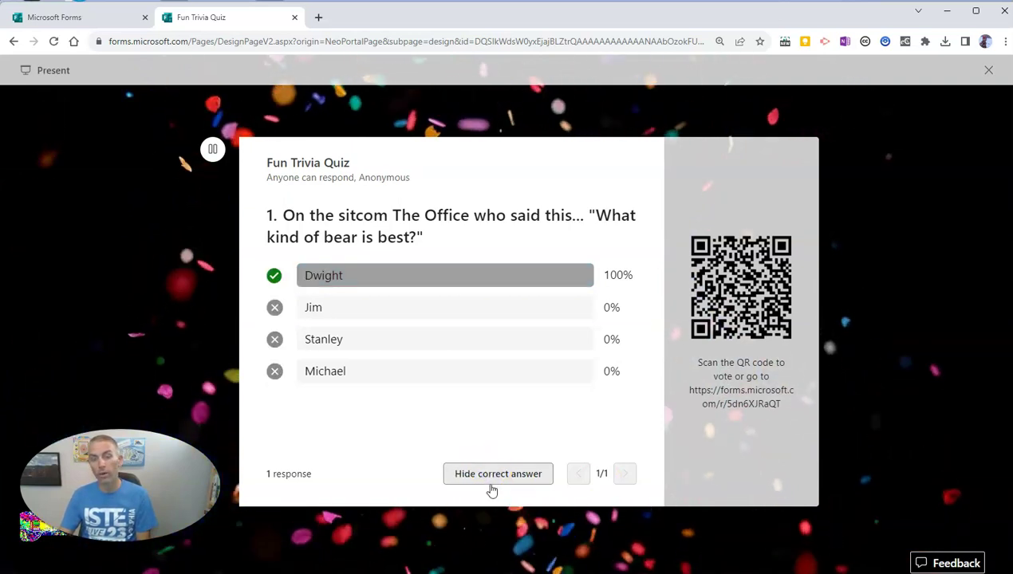
{"action": "left_click", "coordinate": [494, 480]}
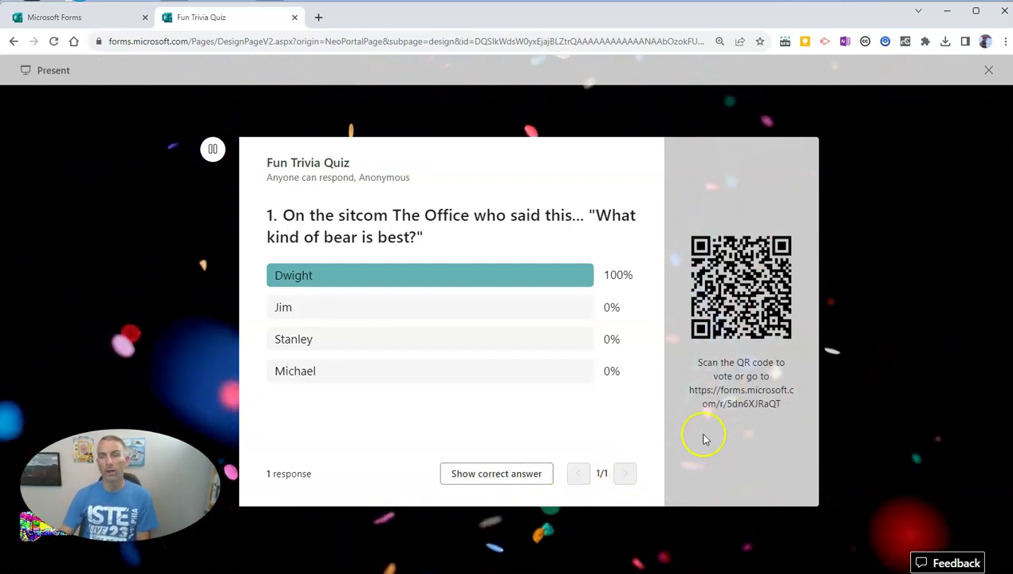
{"action": "left_click", "coordinate": [989, 71]}
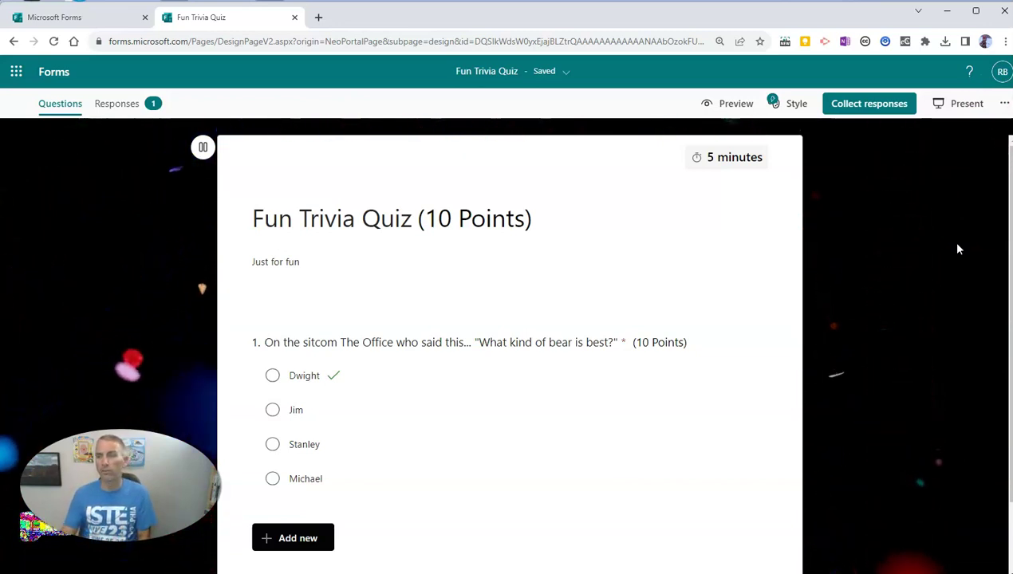
Change the Fun Trivia Quiz time limit in Settings from 5 to 2 minutes
{"action": "left_click", "coordinate": [1004, 106]}
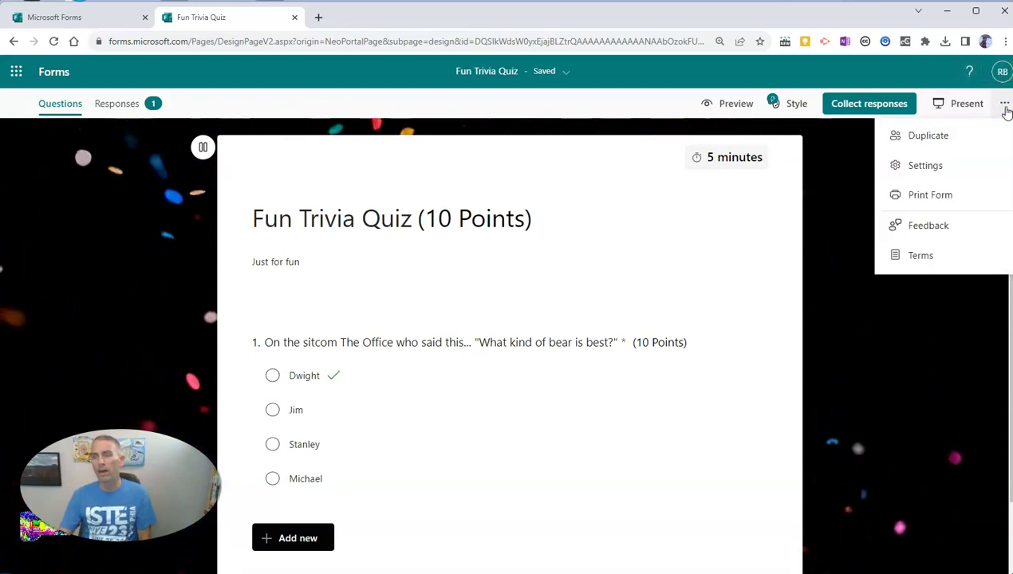
{"action": "left_click", "coordinate": [937, 165]}
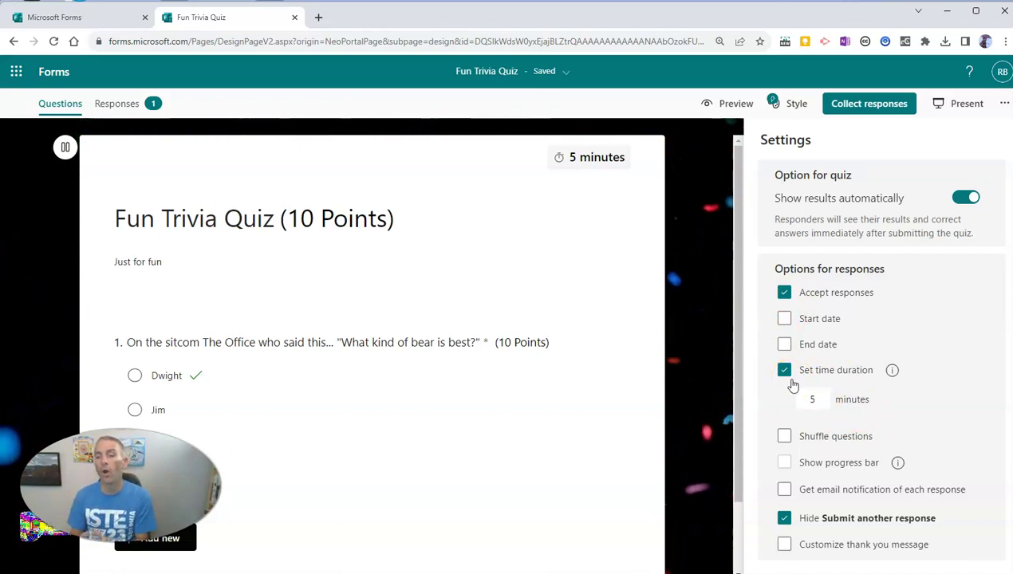
{"action": "left_click", "coordinate": [812, 399]}
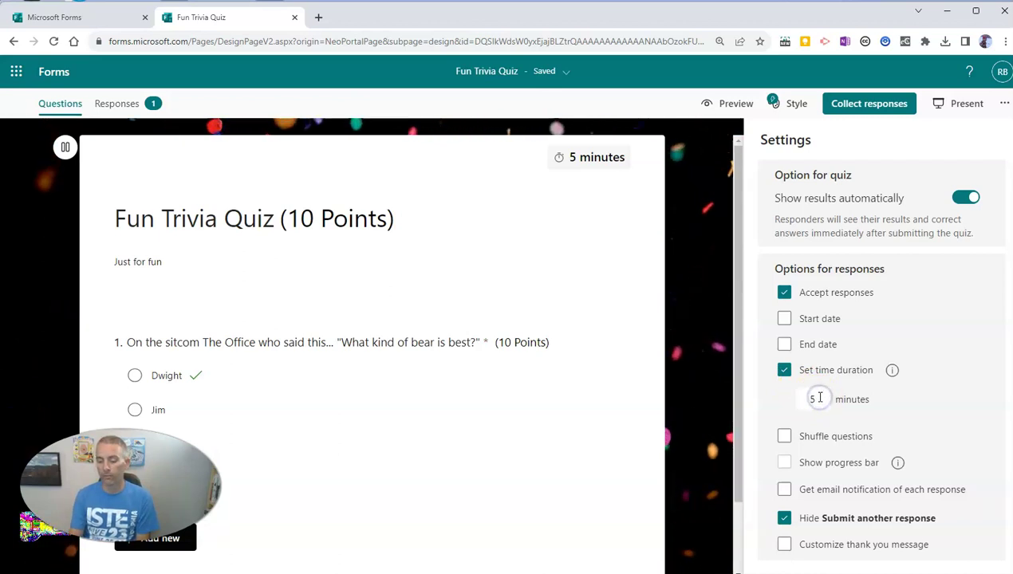
{"action": "key", "text": "BackSpace"}
{"action": "type", "text": "2"}
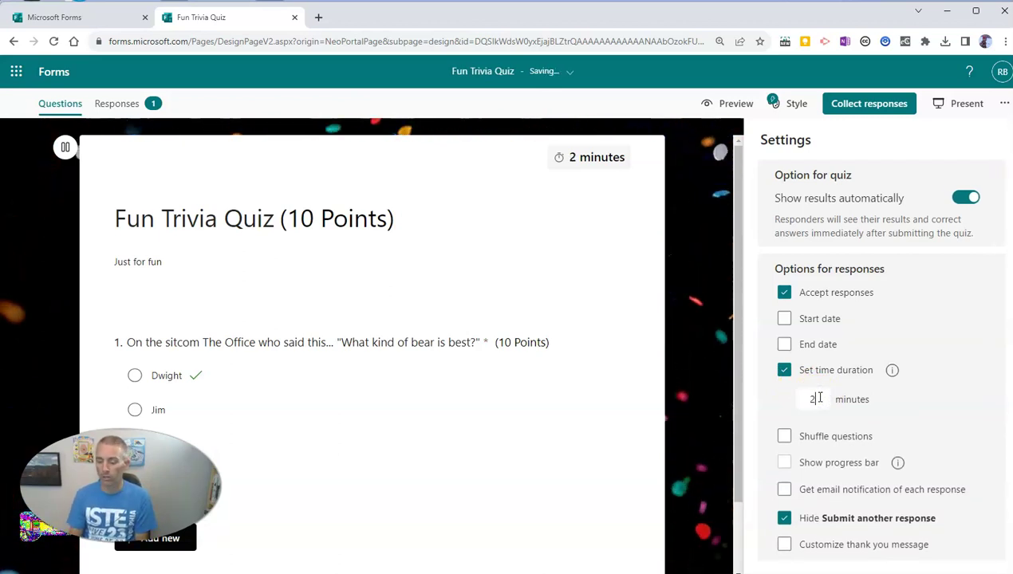
{"action": "type", "text": "5"}
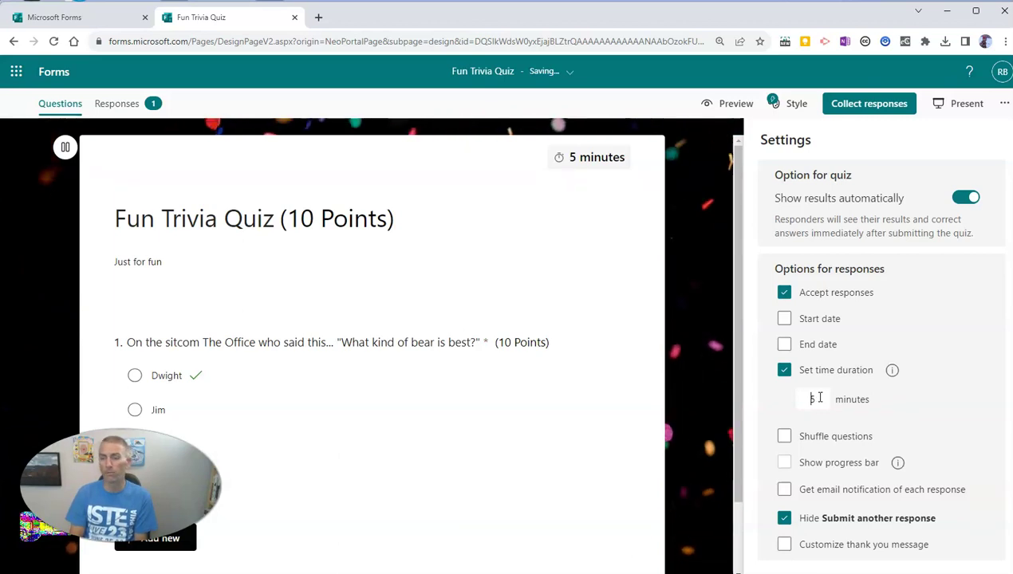
{"action": "key", "text": "BackSpace"}
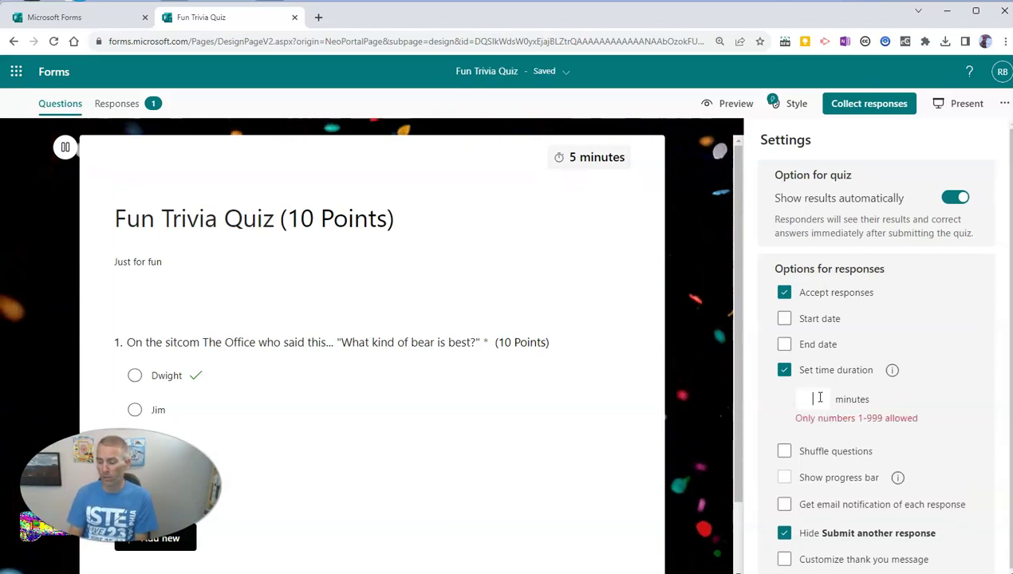
{"action": "type", "text": "2"}
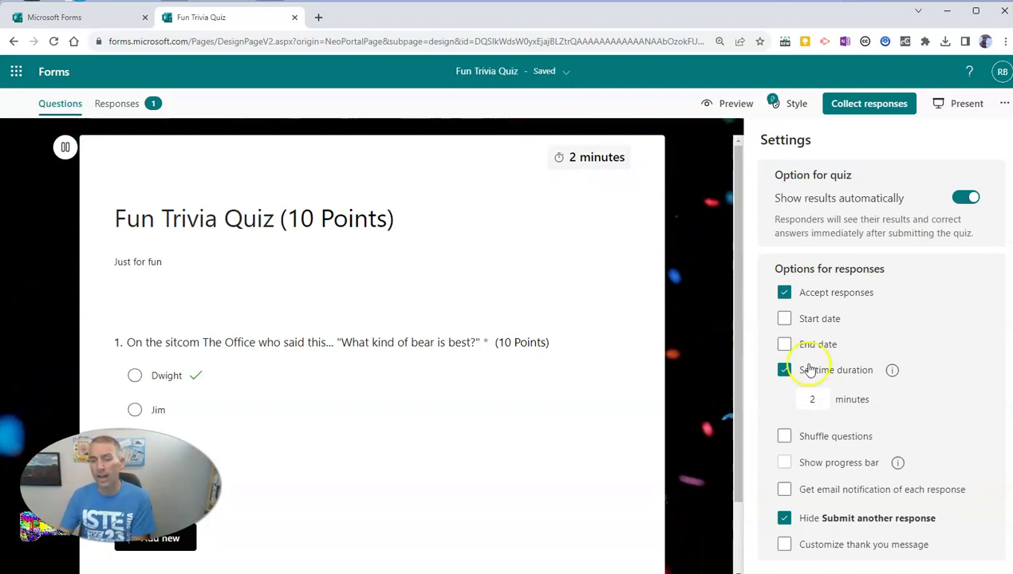
{"action": "left_click", "coordinate": [784, 321]}
{"action": "left_click", "coordinate": [786, 381]}
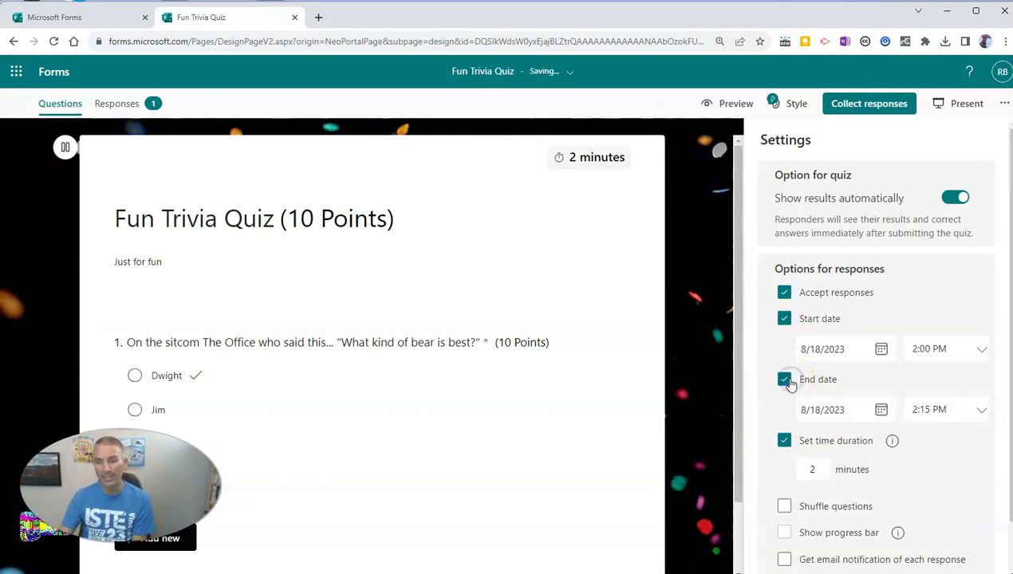
{"action": "left_click", "coordinate": [781, 293]}
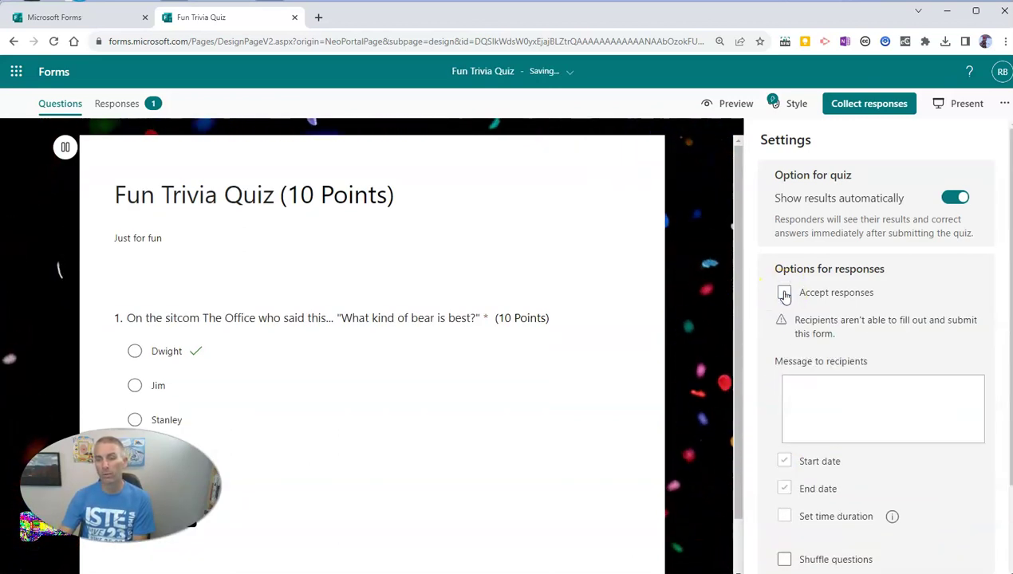
{"action": "left_click", "coordinate": [784, 294]}
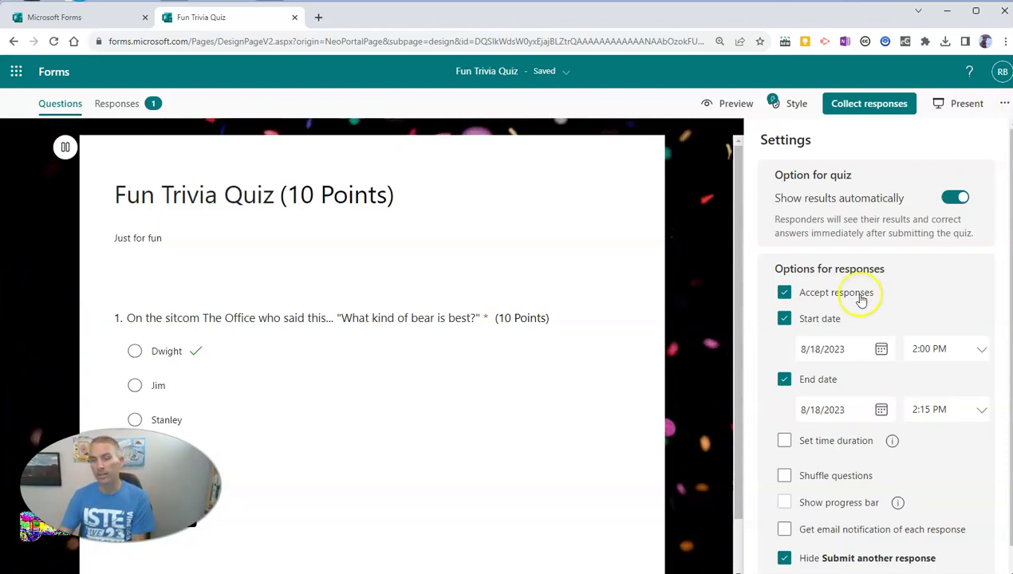
{"action": "left_click", "coordinate": [789, 320]}
{"action": "left_click", "coordinate": [786, 345]}
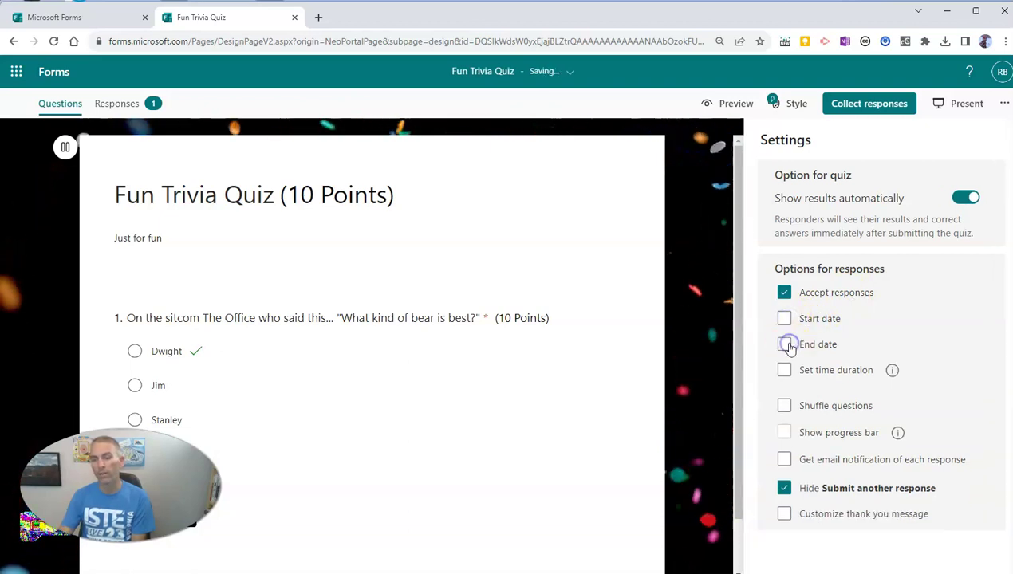
{"action": "left_click", "coordinate": [784, 372]}
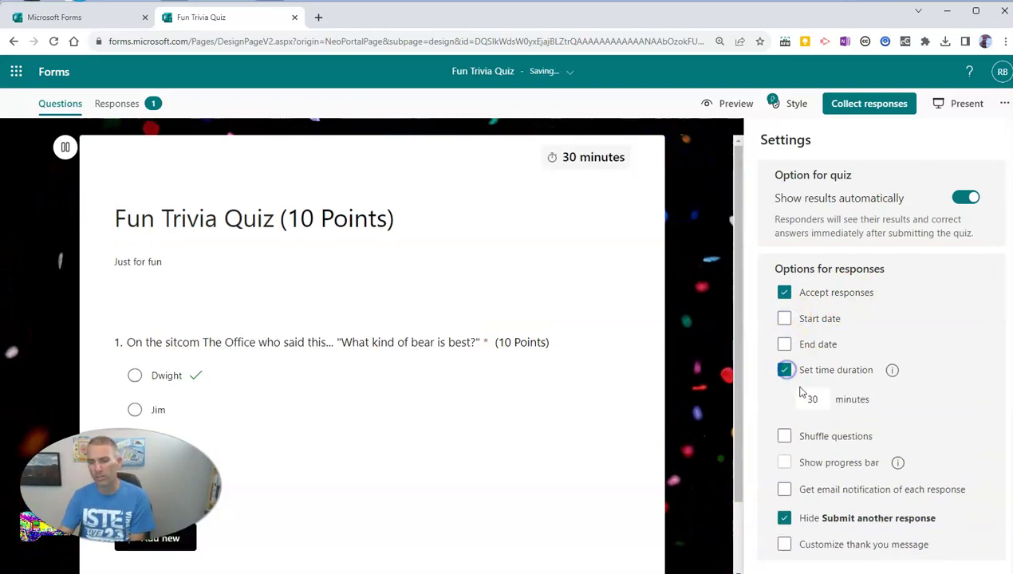
{"action": "left_click", "coordinate": [815, 398]}
{"action": "key", "text": "BackSpace"}
{"action": "key", "text": "BackSpace"}
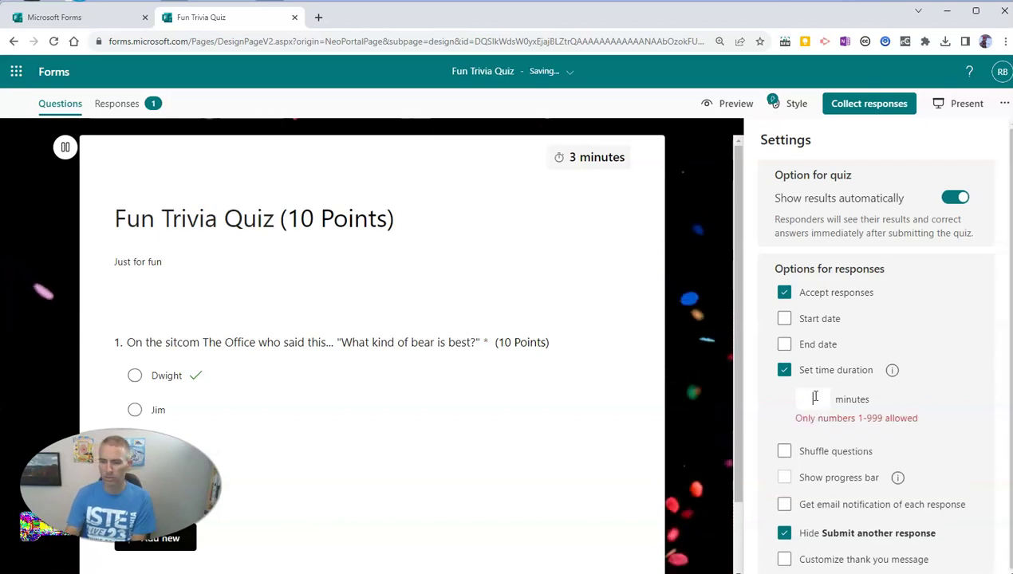
{"action": "type", "text": "2"}
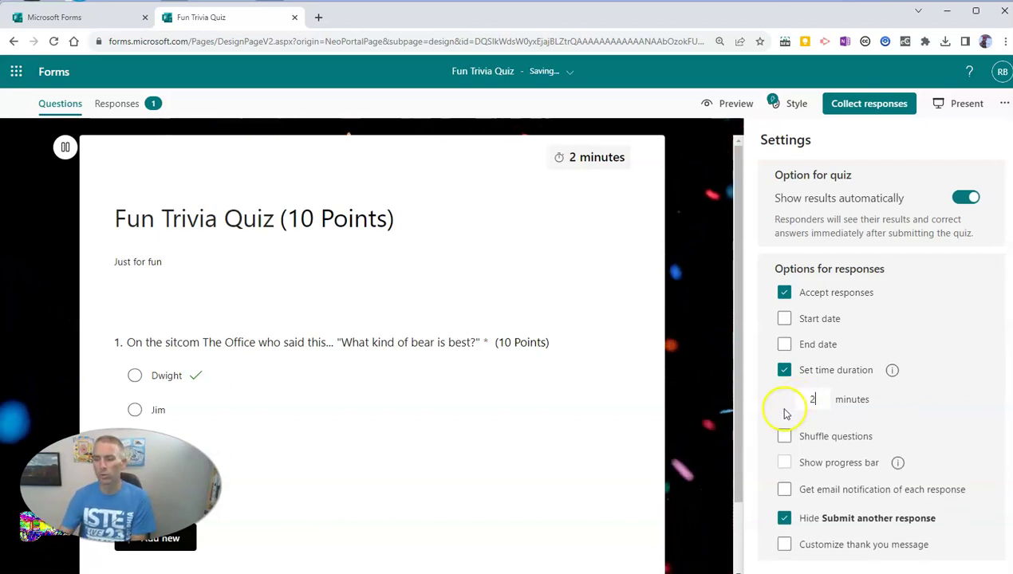
{"action": "left_click", "coordinate": [784, 410]}
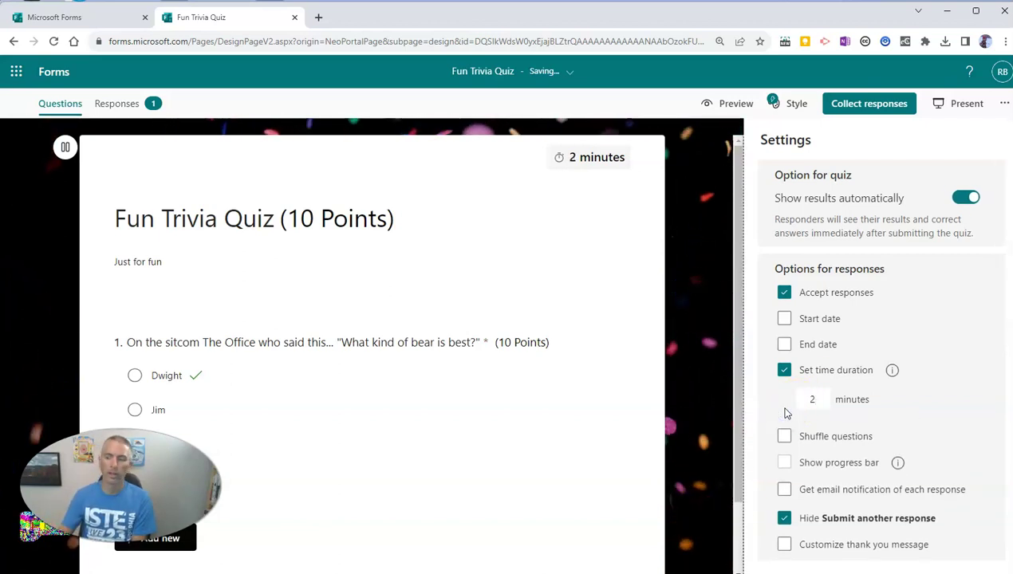
In Style options, preview the Vacation mood background music, then leave background music off
{"action": "left_click", "coordinate": [1004, 104]}
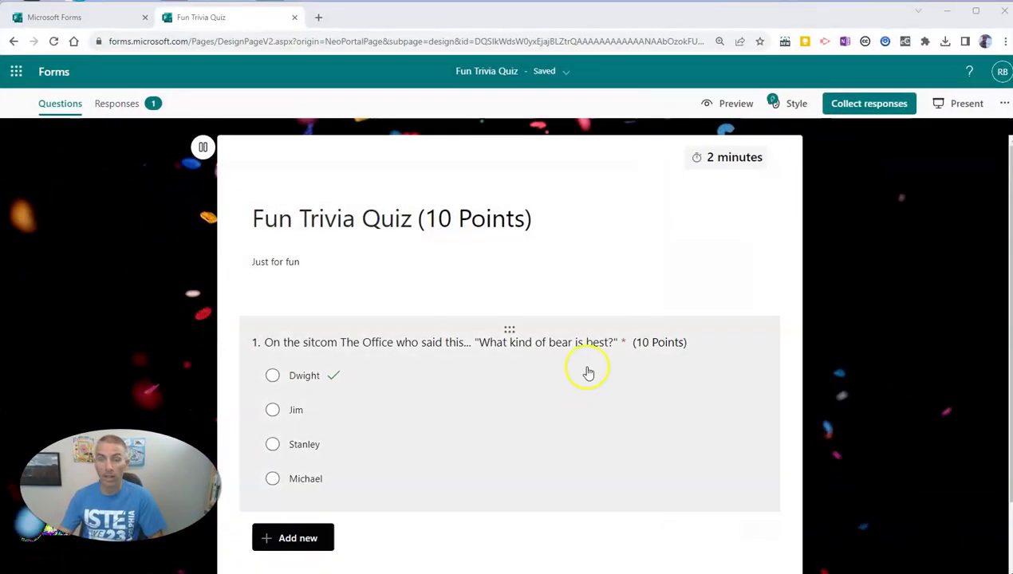
{"action": "left_click", "coordinate": [791, 103]}
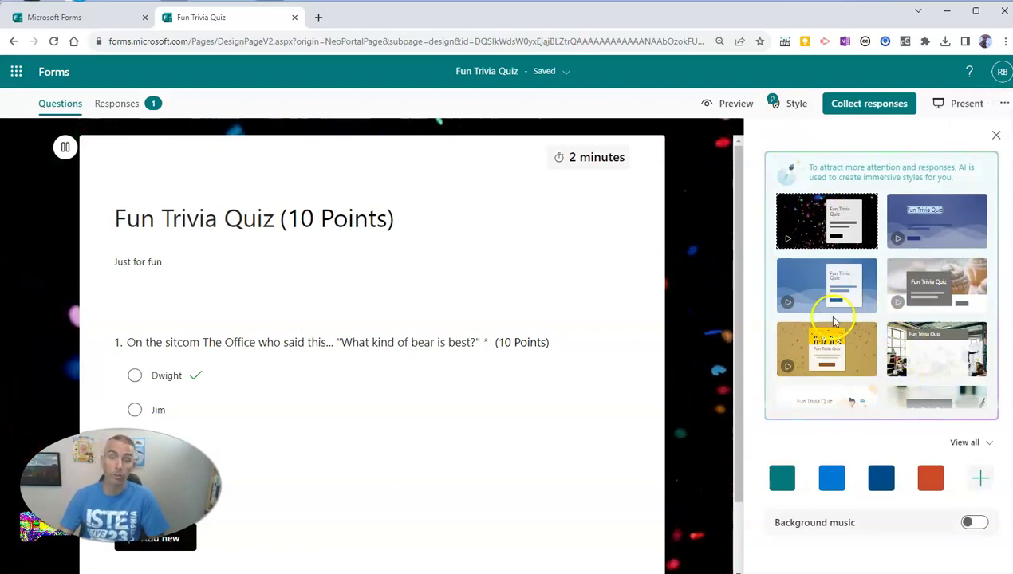
{"action": "left_click", "coordinate": [980, 524]}
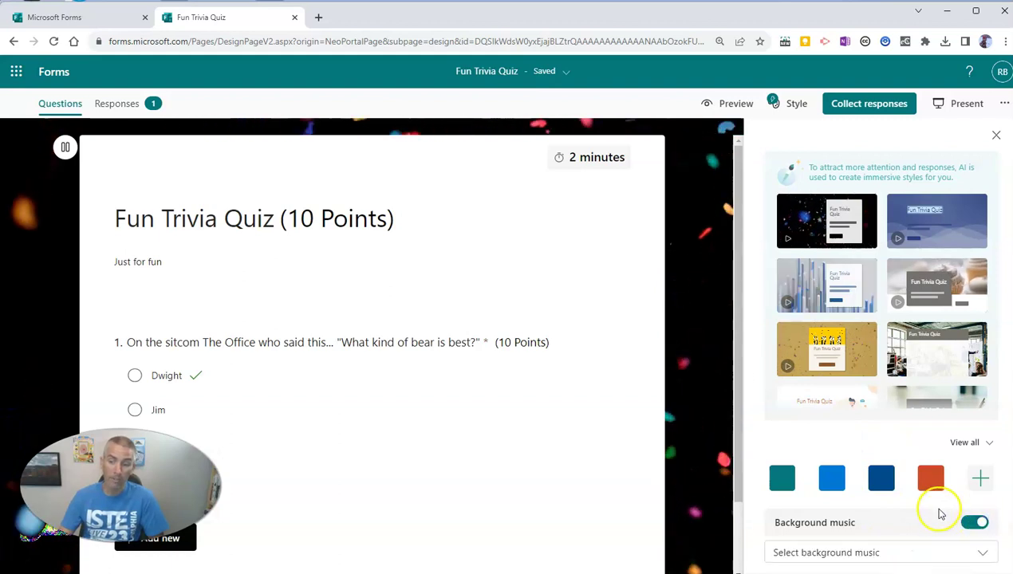
{"action": "left_click", "coordinate": [949, 556]}
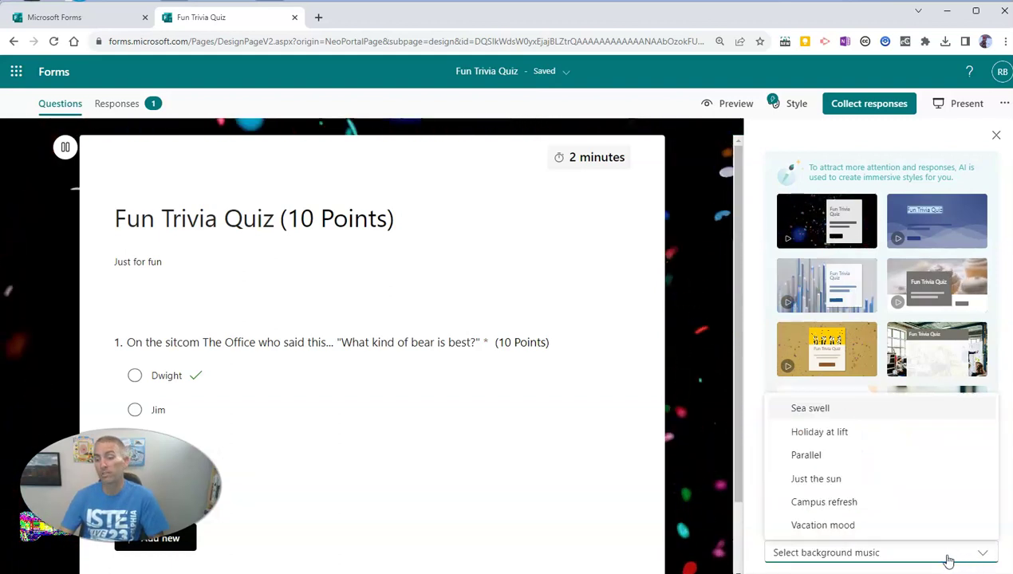
{"action": "left_click", "coordinate": [856, 526]}
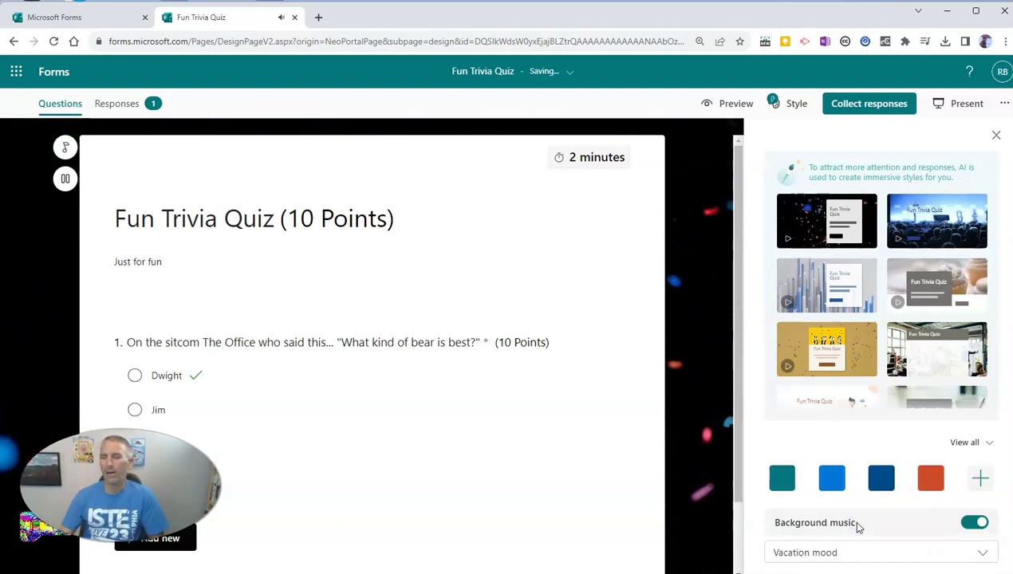
{"action": "left_click", "coordinate": [972, 524]}
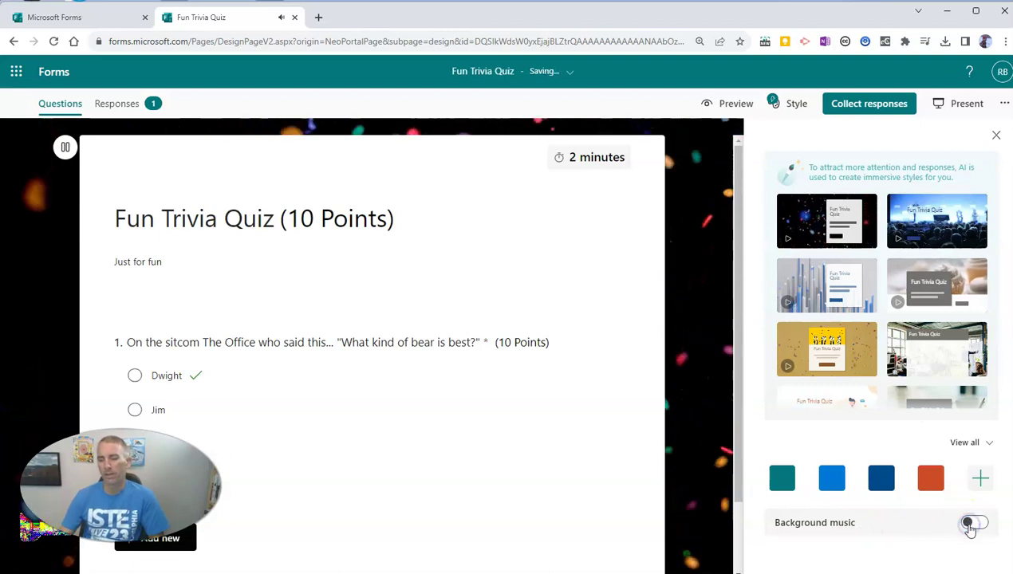